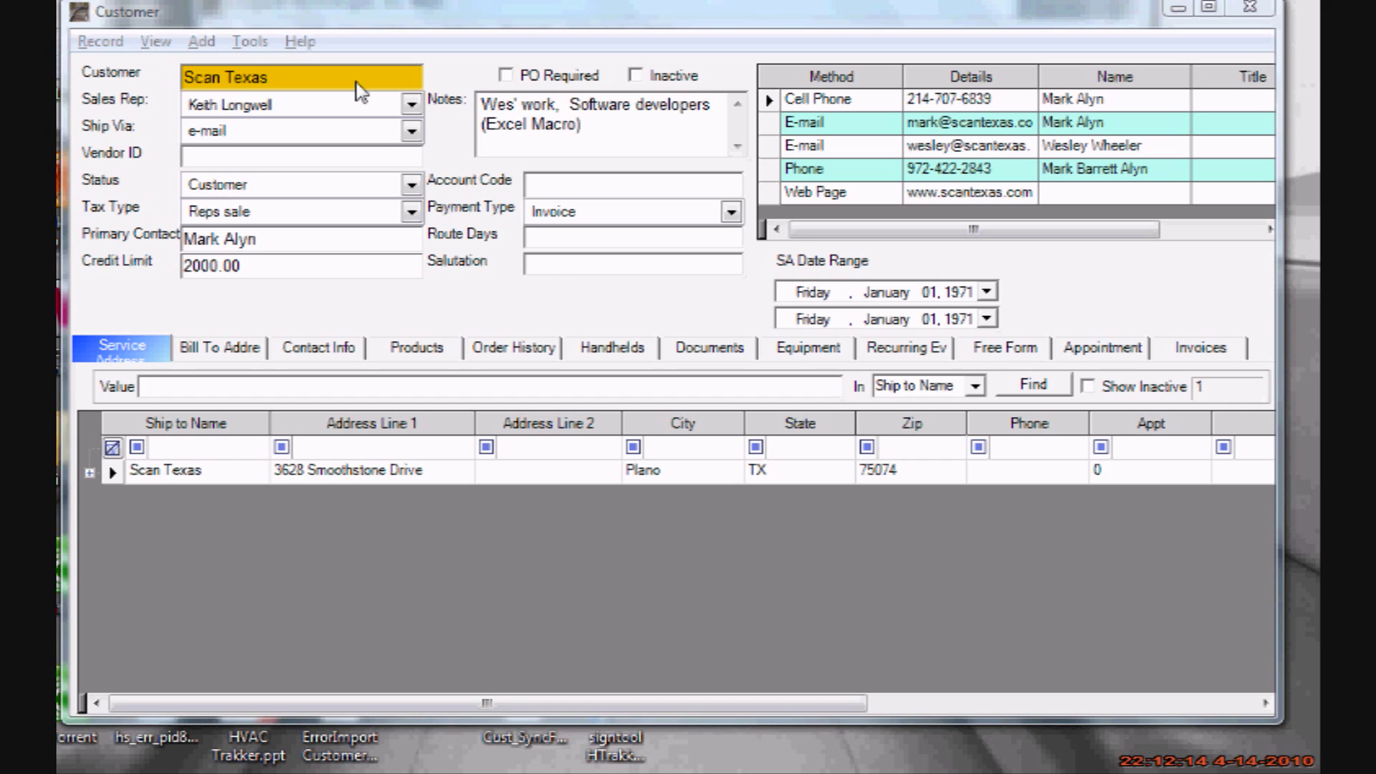
Examine the Scan Texas customer record's Sales Rep, Ship Via, Status and Tax Type choices, plus its Primary Contact and Credit Limit fields.
{"action": "left_click", "coordinate": [360, 90]}
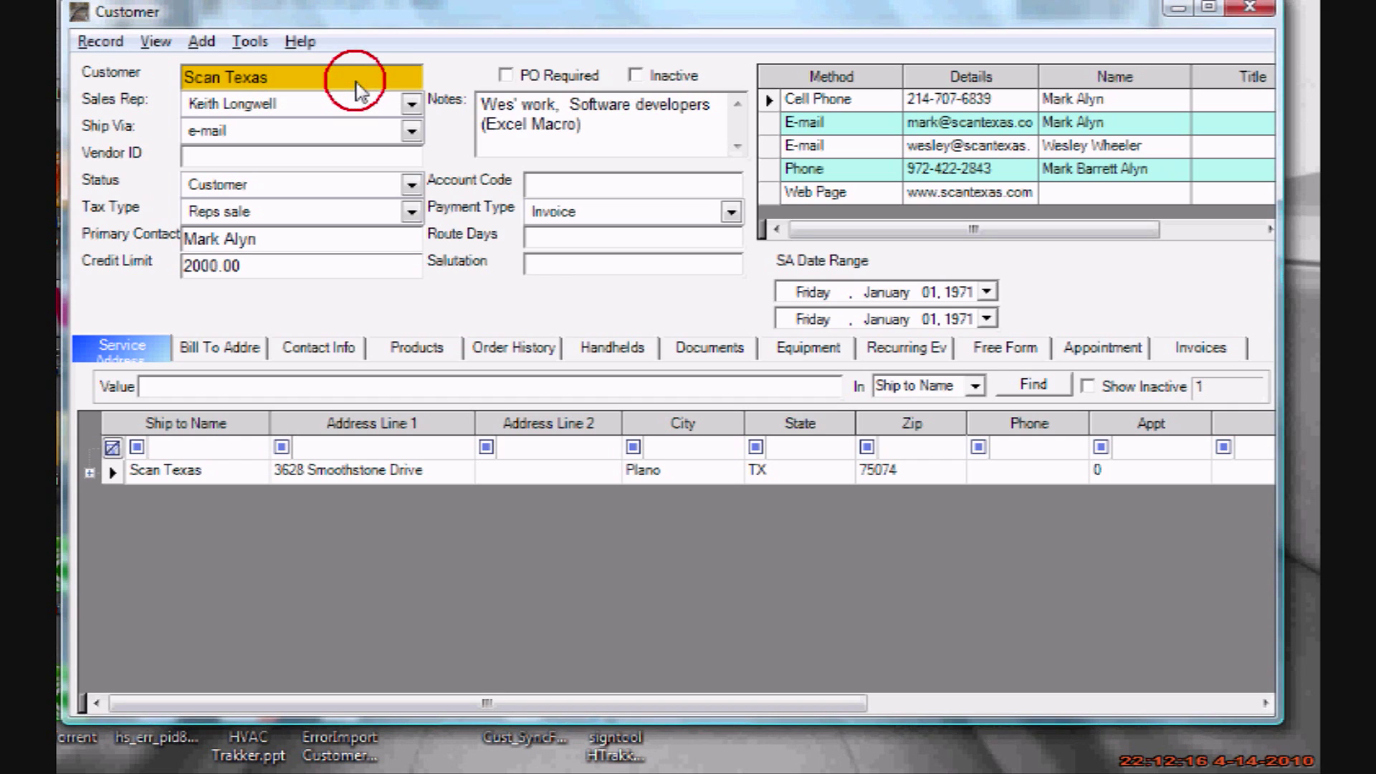
{"action": "left_click", "coordinate": [412, 106]}
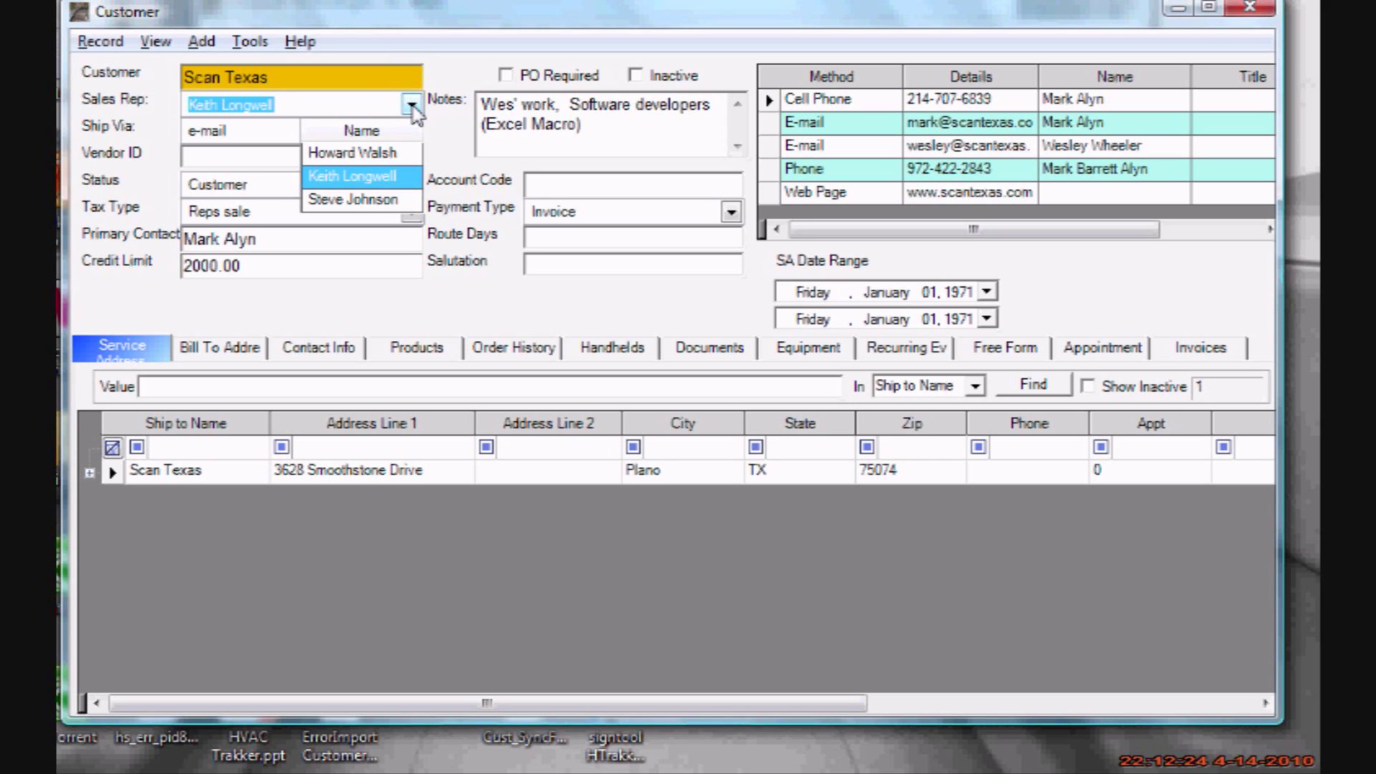
{"action": "left_click", "coordinate": [413, 108]}
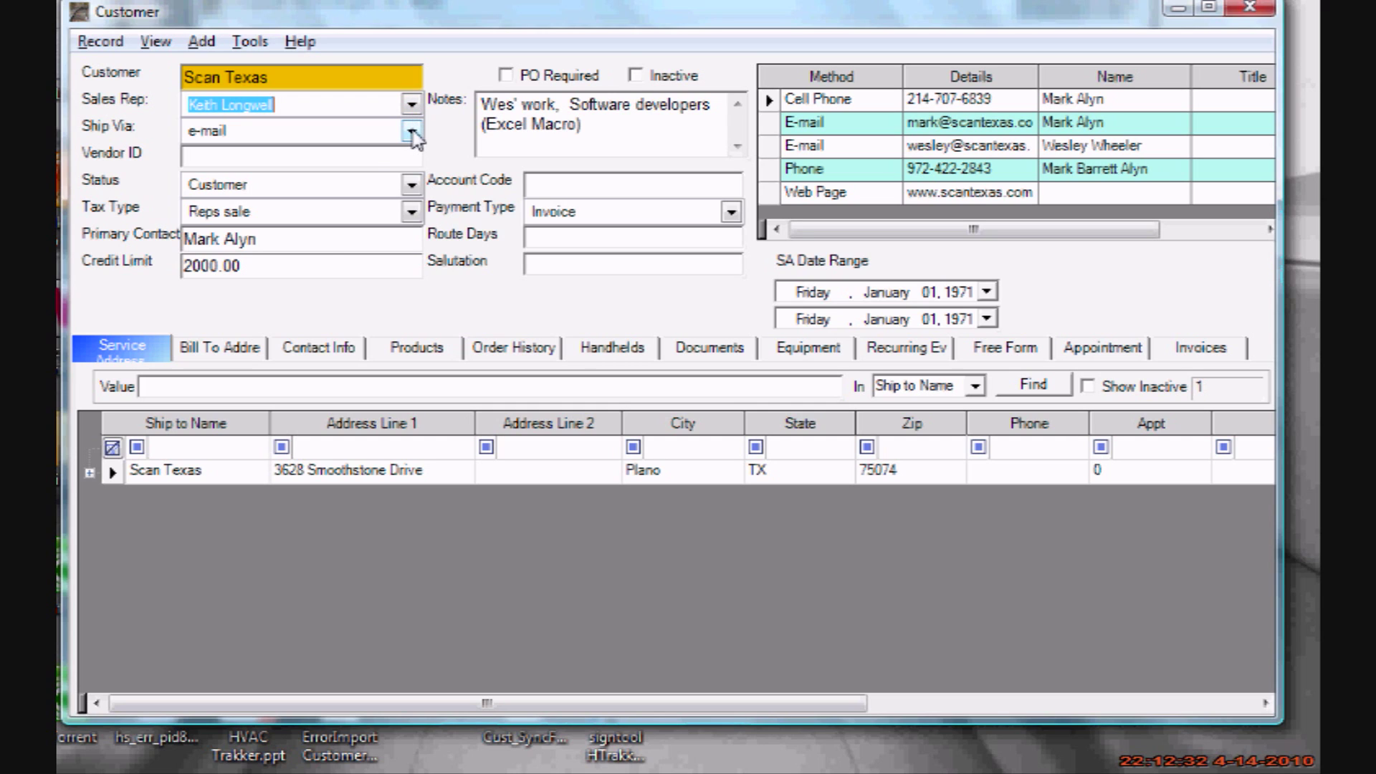
{"action": "left_click", "coordinate": [412, 131]}
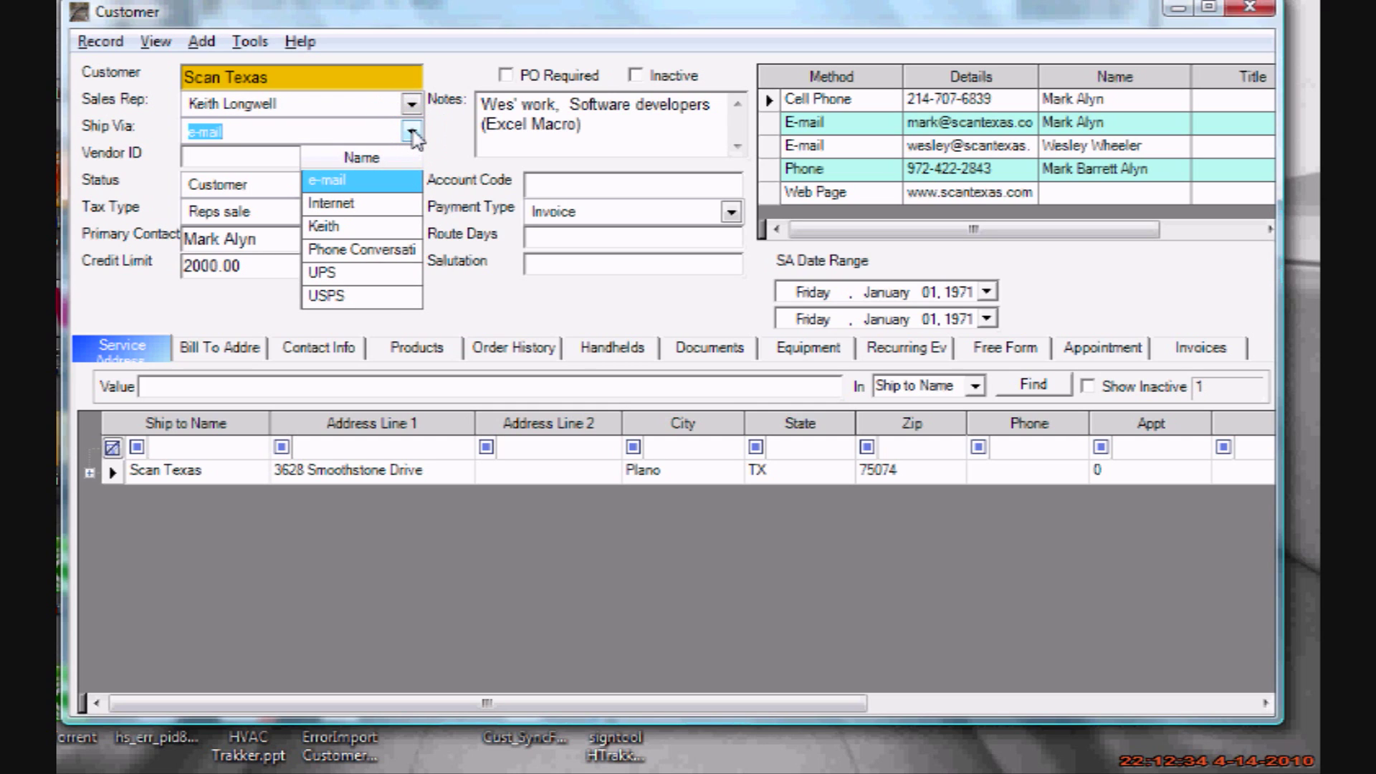
{"action": "left_click", "coordinate": [412, 131]}
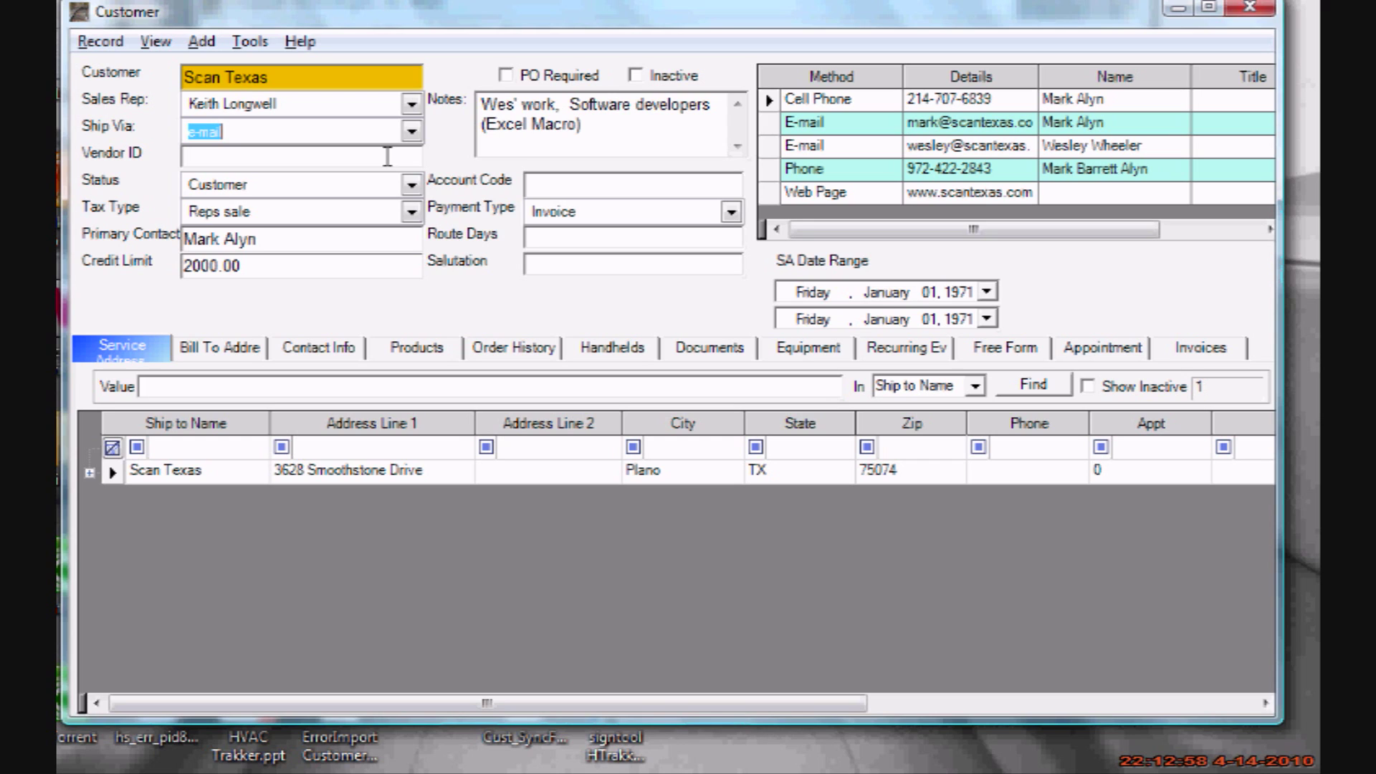
{"action": "left_click", "coordinate": [413, 185]}
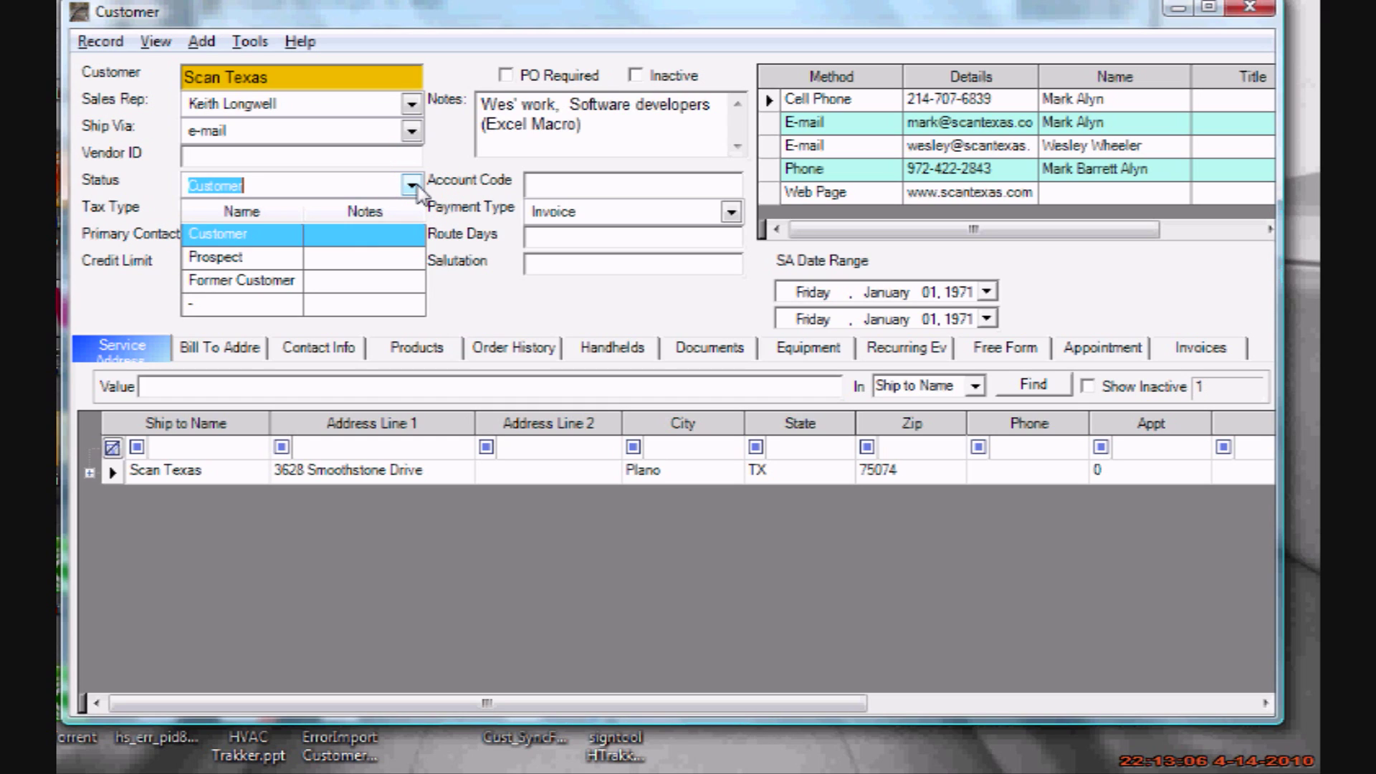
{"action": "left_click", "coordinate": [415, 185]}
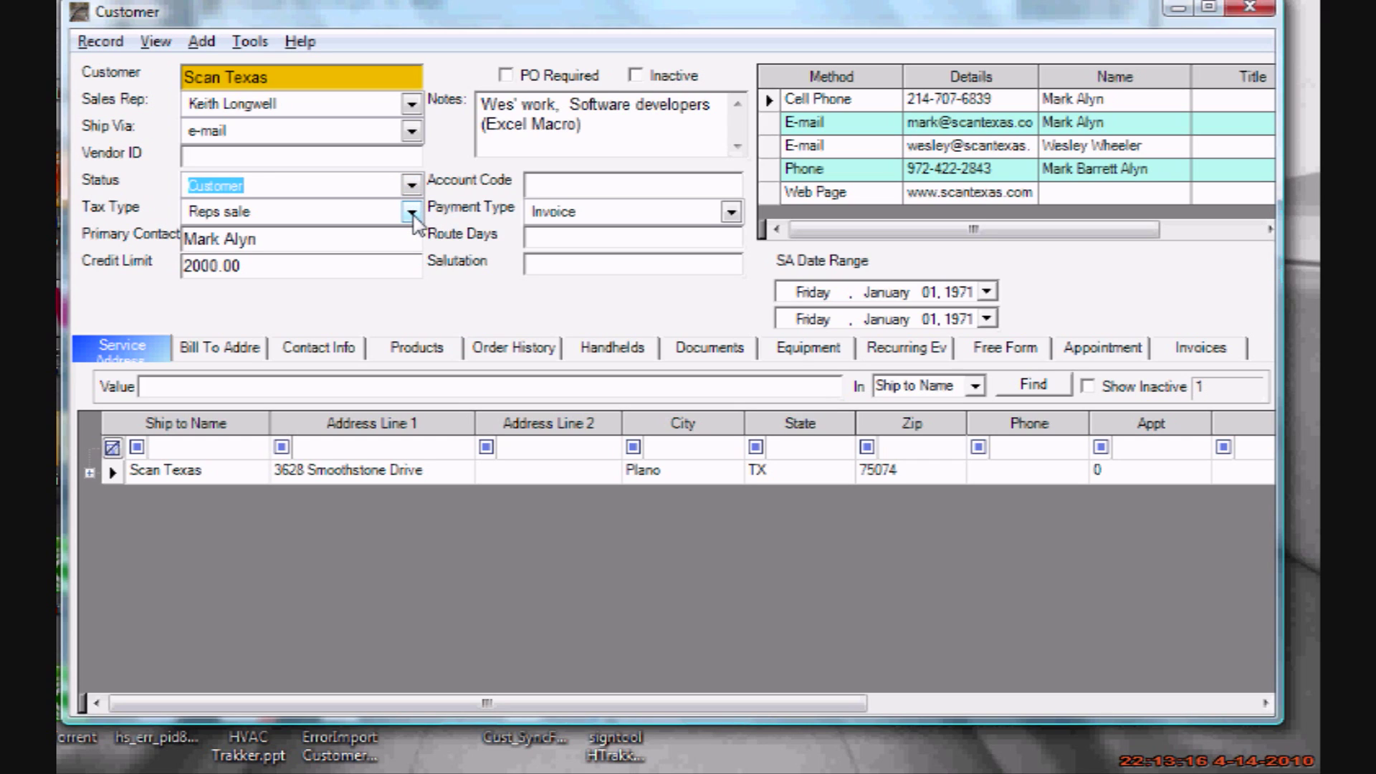
{"action": "left_click", "coordinate": [412, 214]}
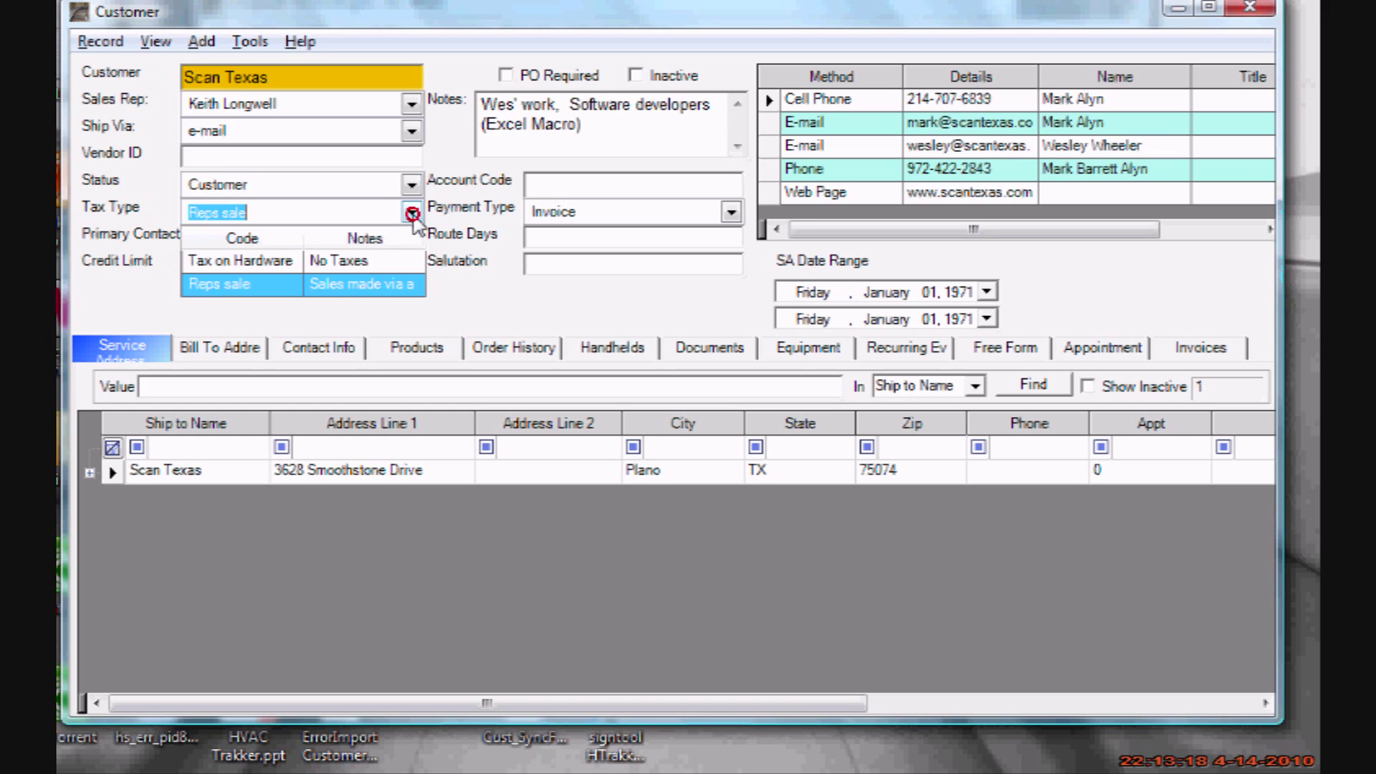
{"action": "left_click", "coordinate": [412, 214]}
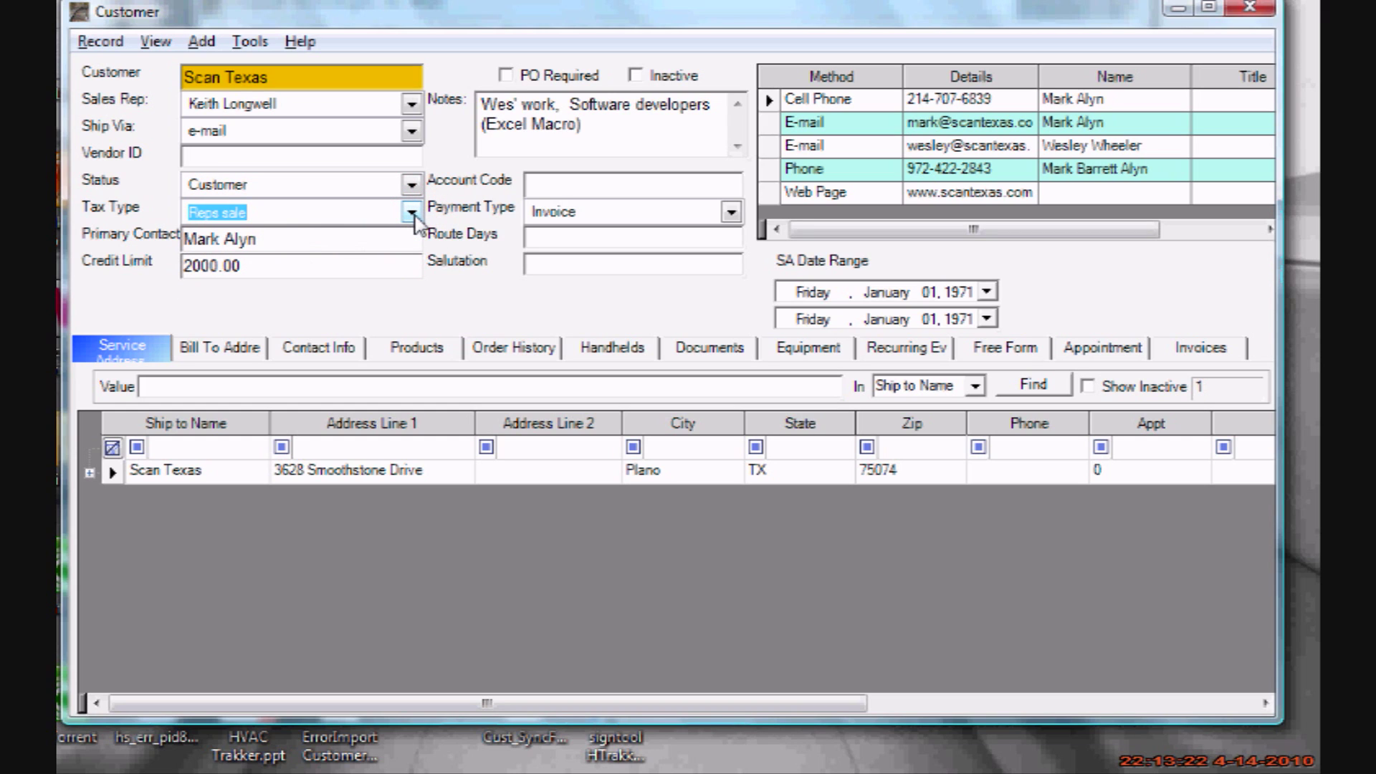
{"action": "left_click", "coordinate": [403, 239]}
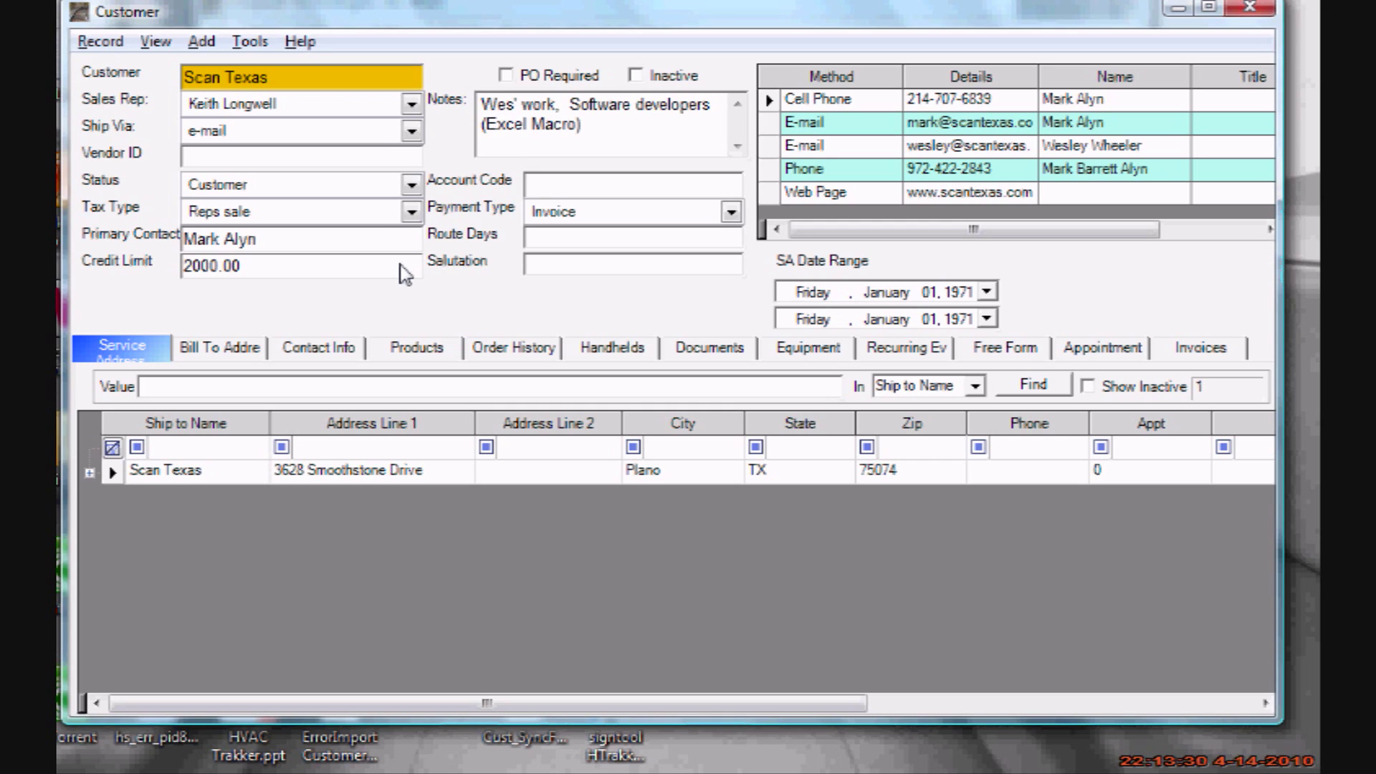
{"action": "left_click", "coordinate": [401, 270]}
Examine the customer's PO Required option, the available Payment Type choices, and the Route Days and Salutation fields.
{"action": "left_click", "coordinate": [553, 81]}
{"action": "left_click", "coordinate": [556, 84]}
{"action": "mouse_move", "coordinate": [613, 194]}
{"action": "left_click", "coordinate": [731, 211]}
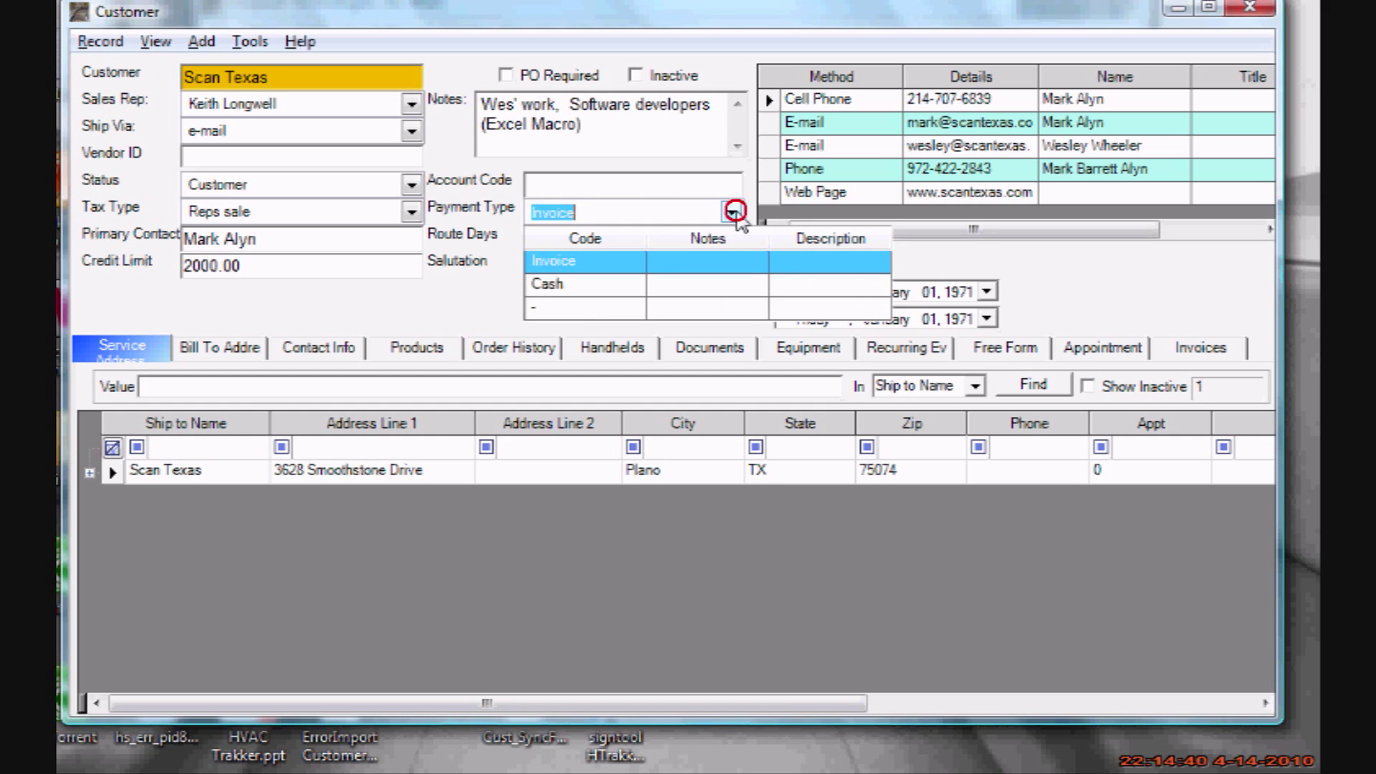
{"action": "left_click", "coordinate": [731, 211]}
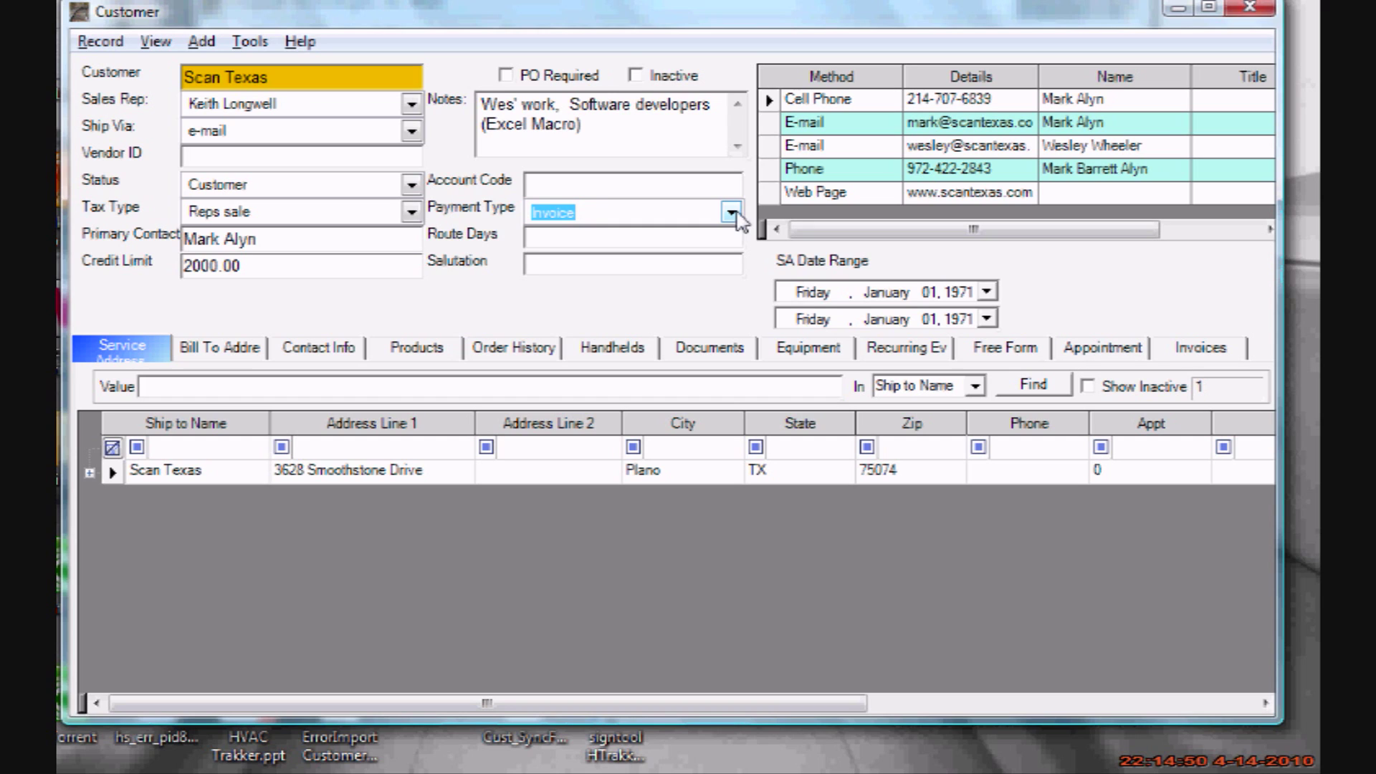
{"action": "left_click", "coordinate": [736, 212]}
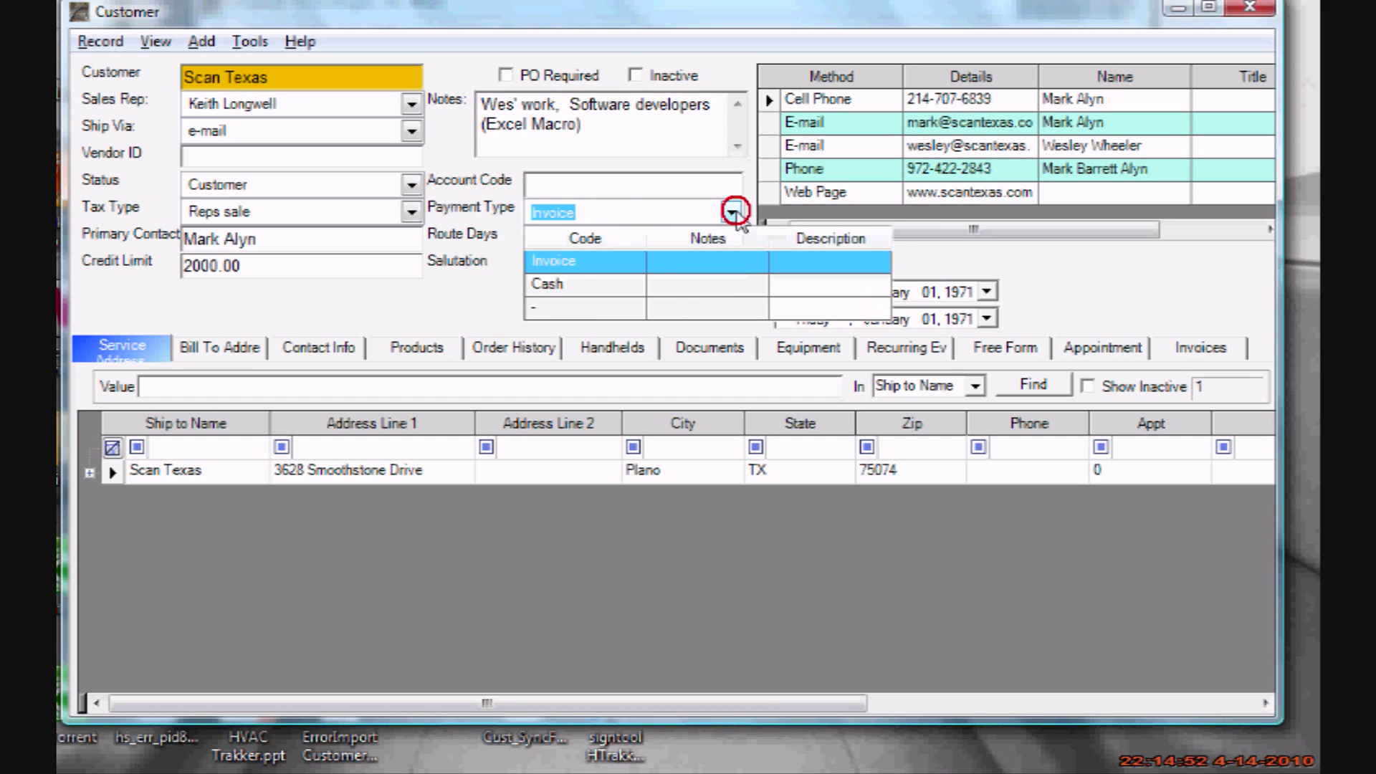
{"action": "left_click", "coordinate": [737, 211]}
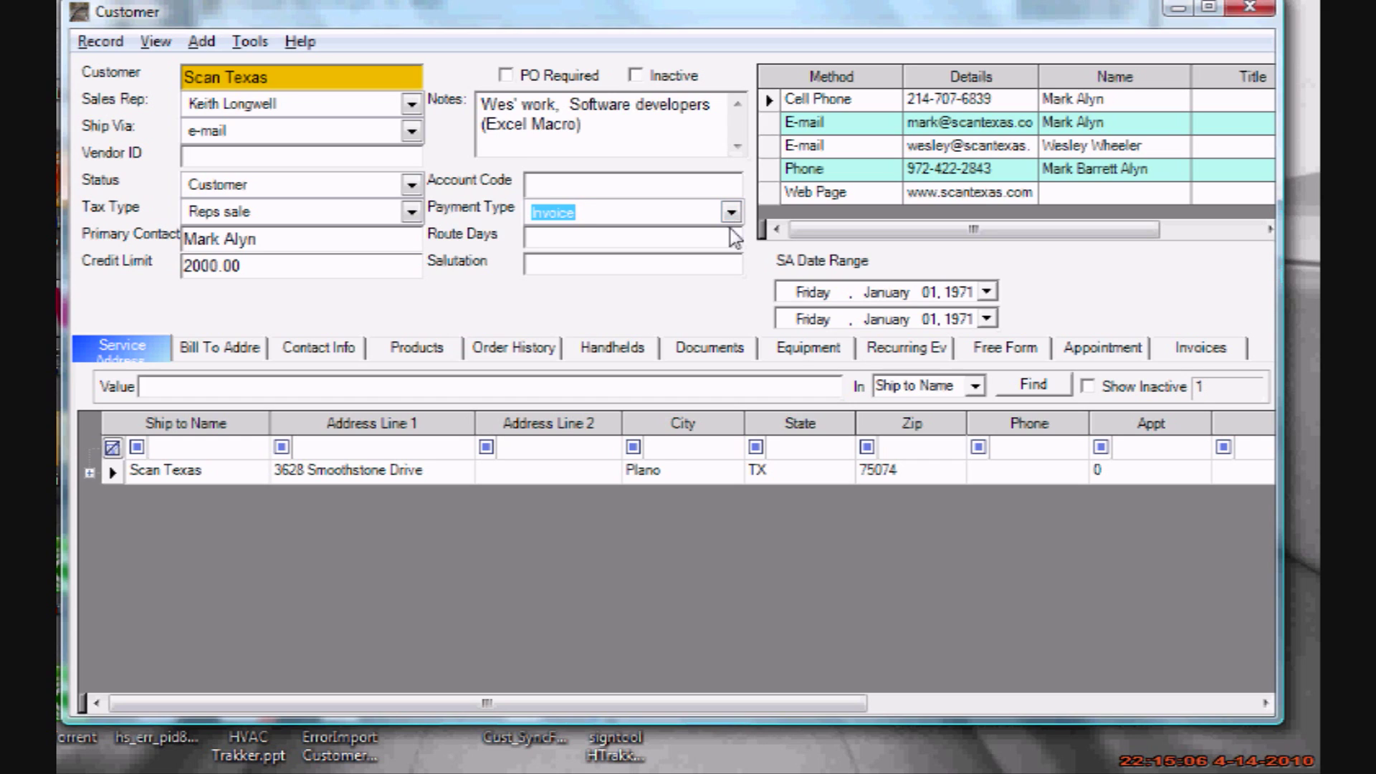
{"action": "left_click", "coordinate": [723, 237]}
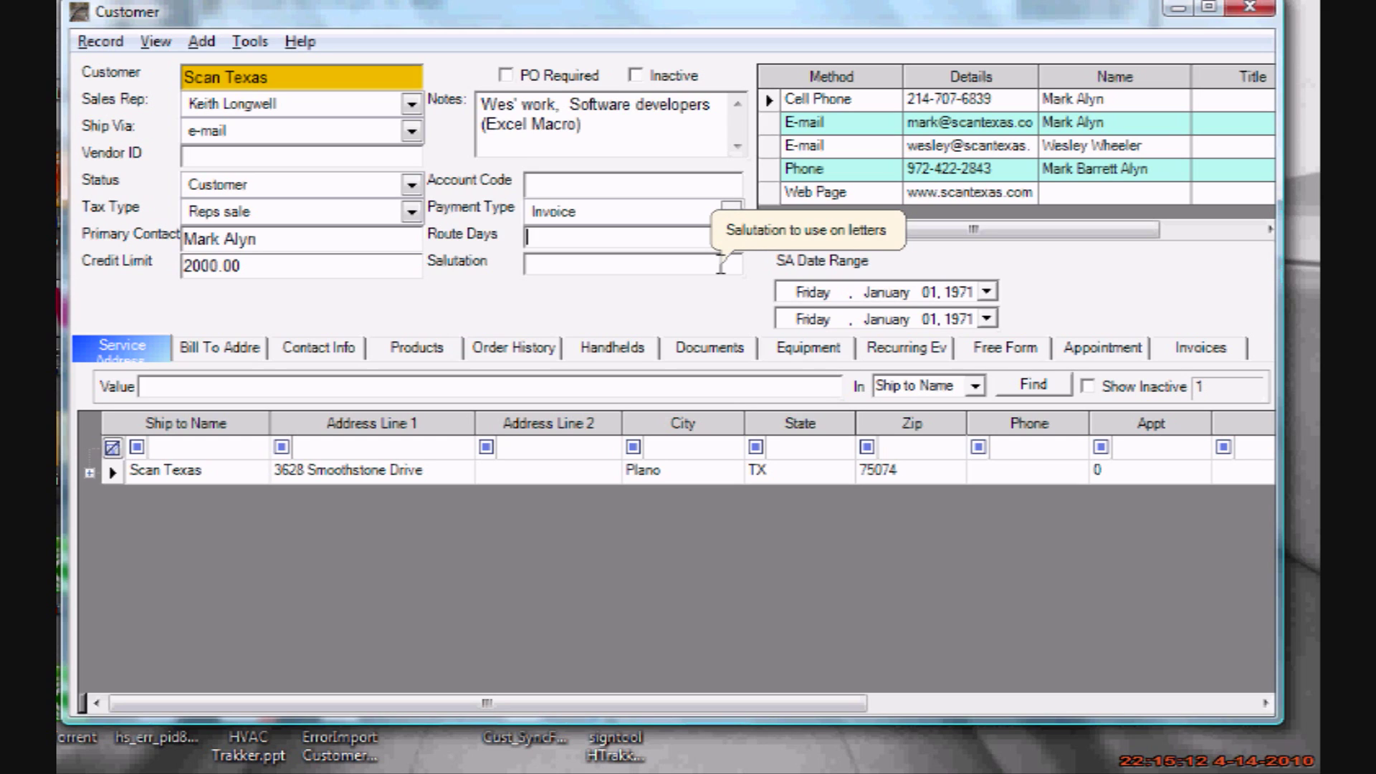
{"action": "left_click", "coordinate": [720, 265]}
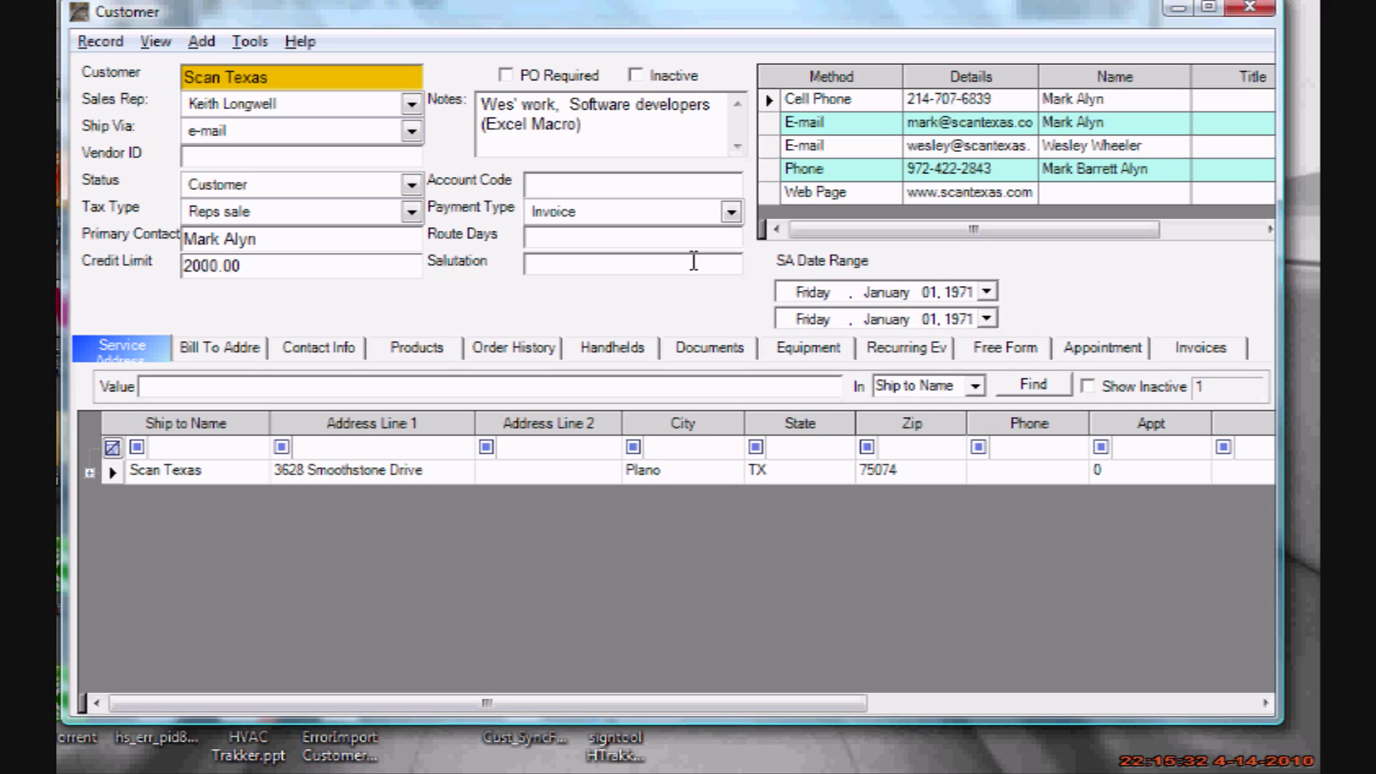
{"action": "left_click", "coordinate": [694, 261]}
Set the customer's SA Date Range to run from January 01, 2000 to January 01, 2005.
{"action": "left_click", "coordinate": [987, 293]}
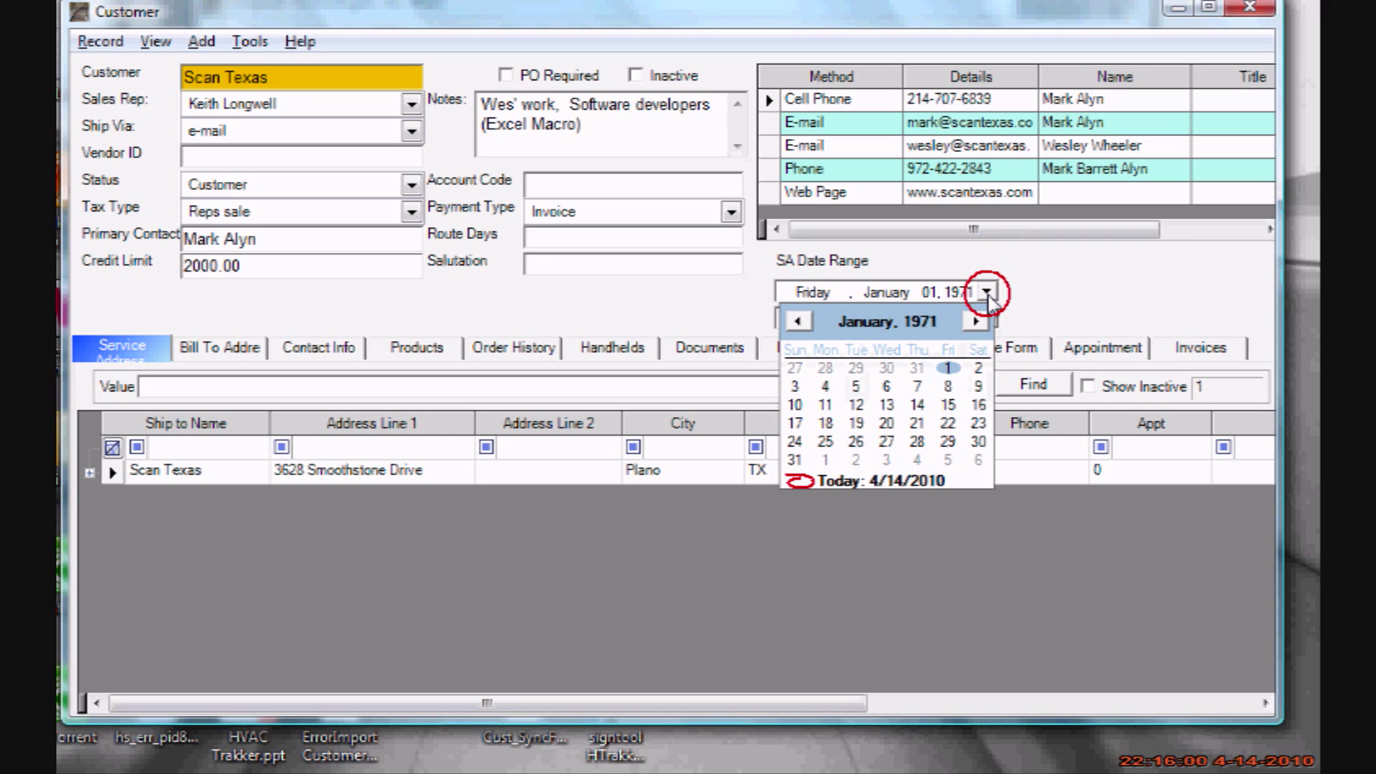
{"action": "left_click", "coordinate": [987, 292]}
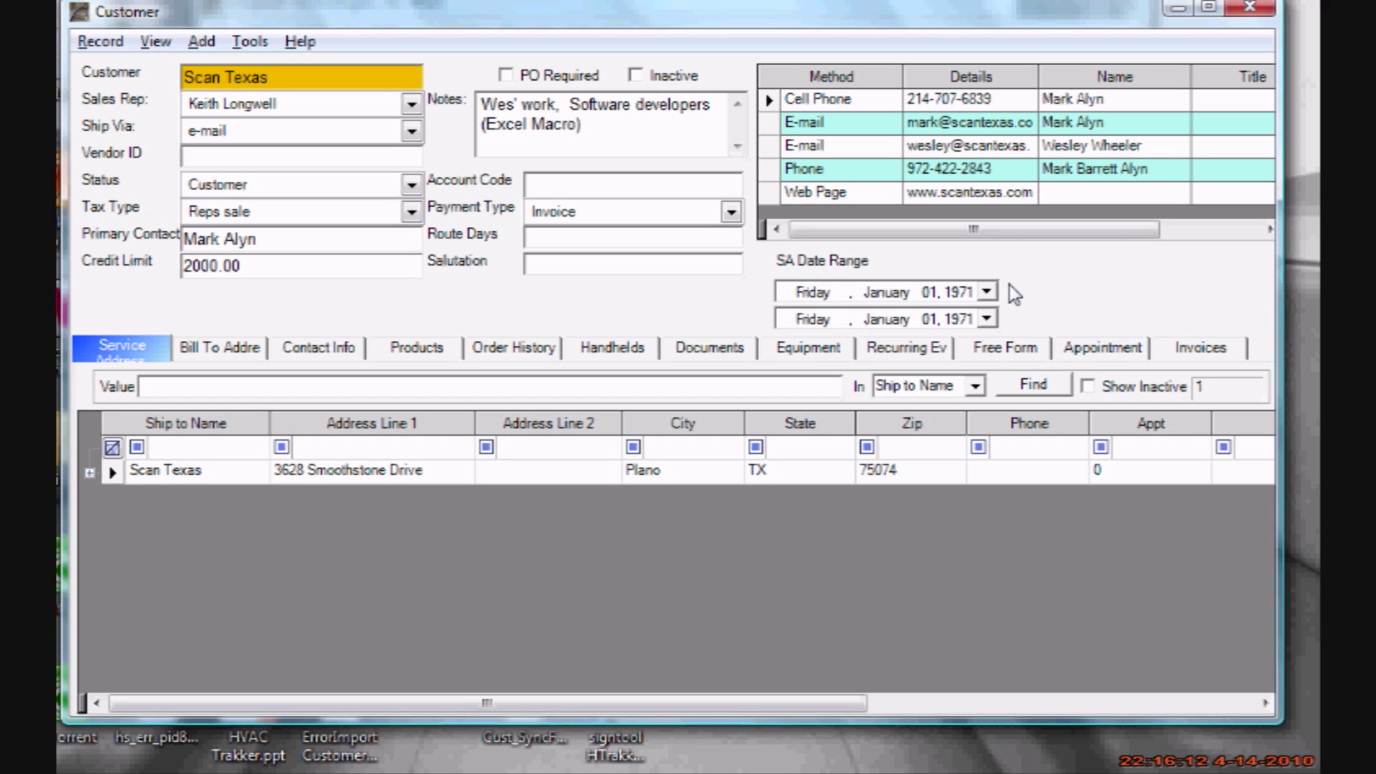
{"action": "left_click", "coordinate": [988, 295]}
{"action": "left_click", "coordinate": [961, 293]}
{"action": "key", "text": "Up"}
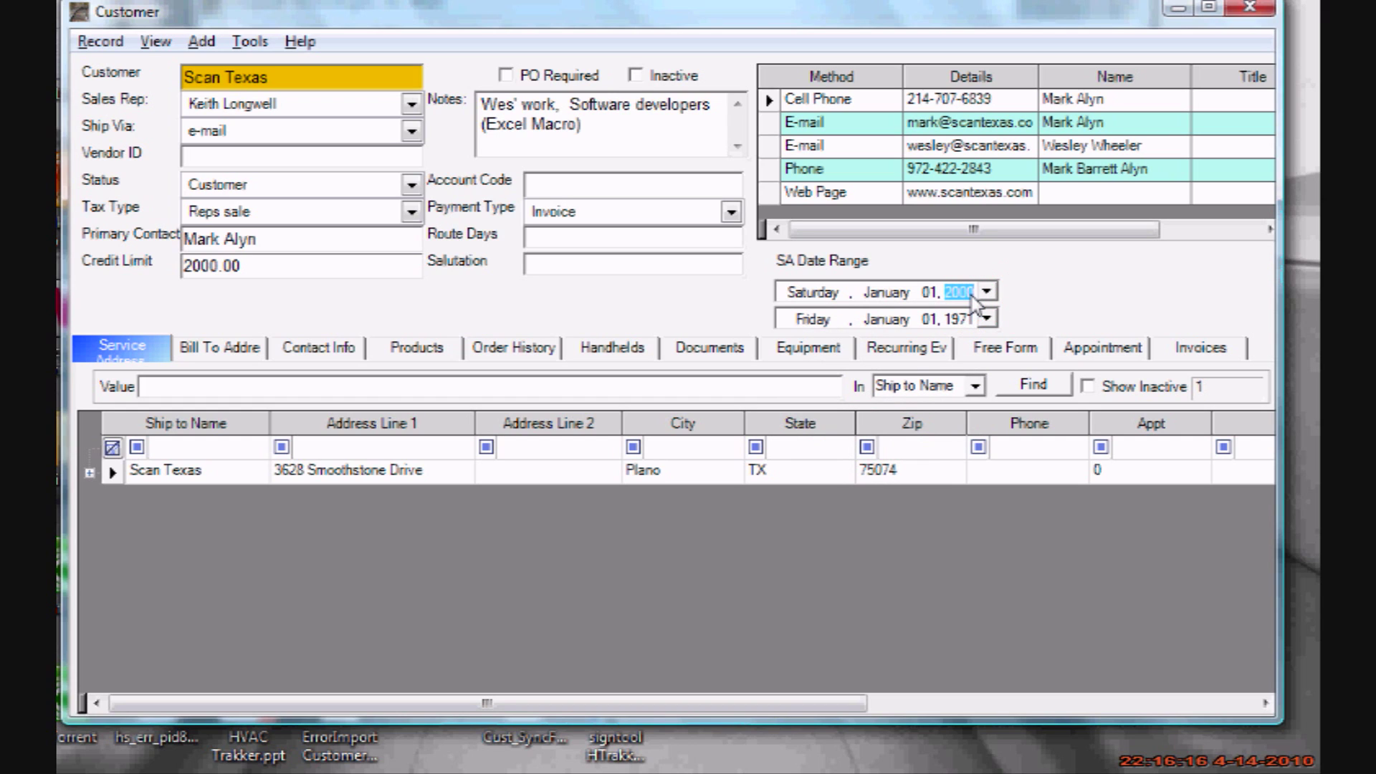
{"action": "left_click", "coordinate": [955, 321]}
{"action": "type", "text": "2005"}
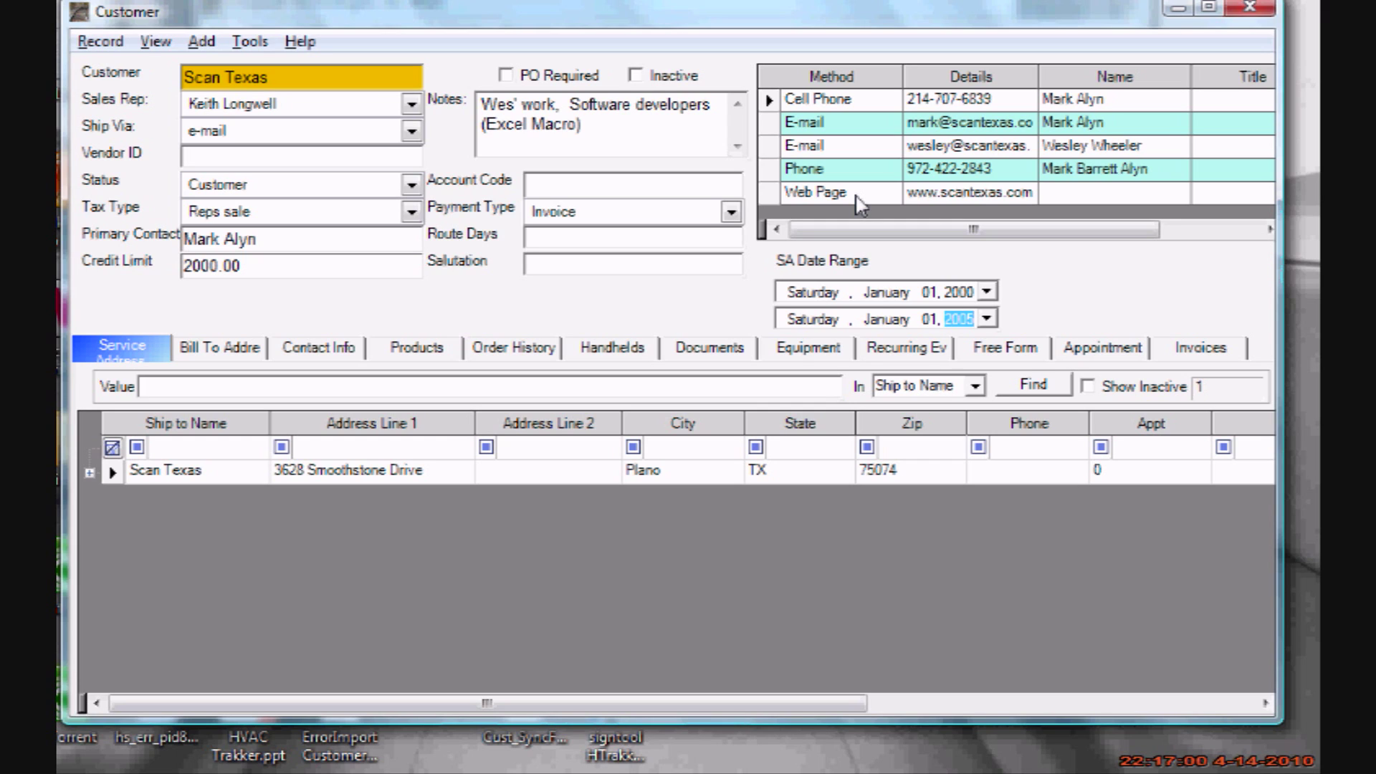
Try adding 1806 after Scan Texas in the Customer name, and remove it again.
{"action": "left_click", "coordinate": [348, 75]}
{"action": "left_click", "coordinate": [356, 78]}
{"action": "left_click", "coordinate": [357, 79]}
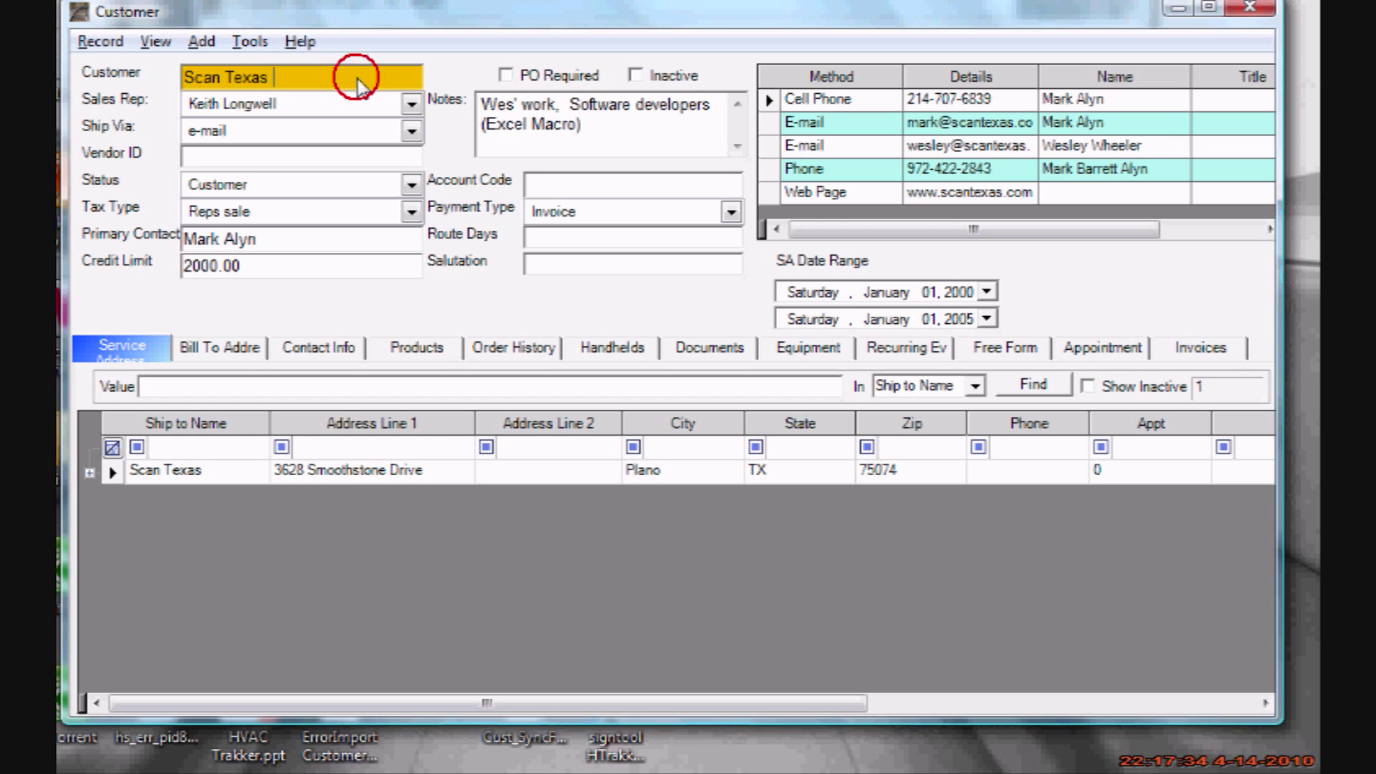
{"action": "type", "text": "1806"}
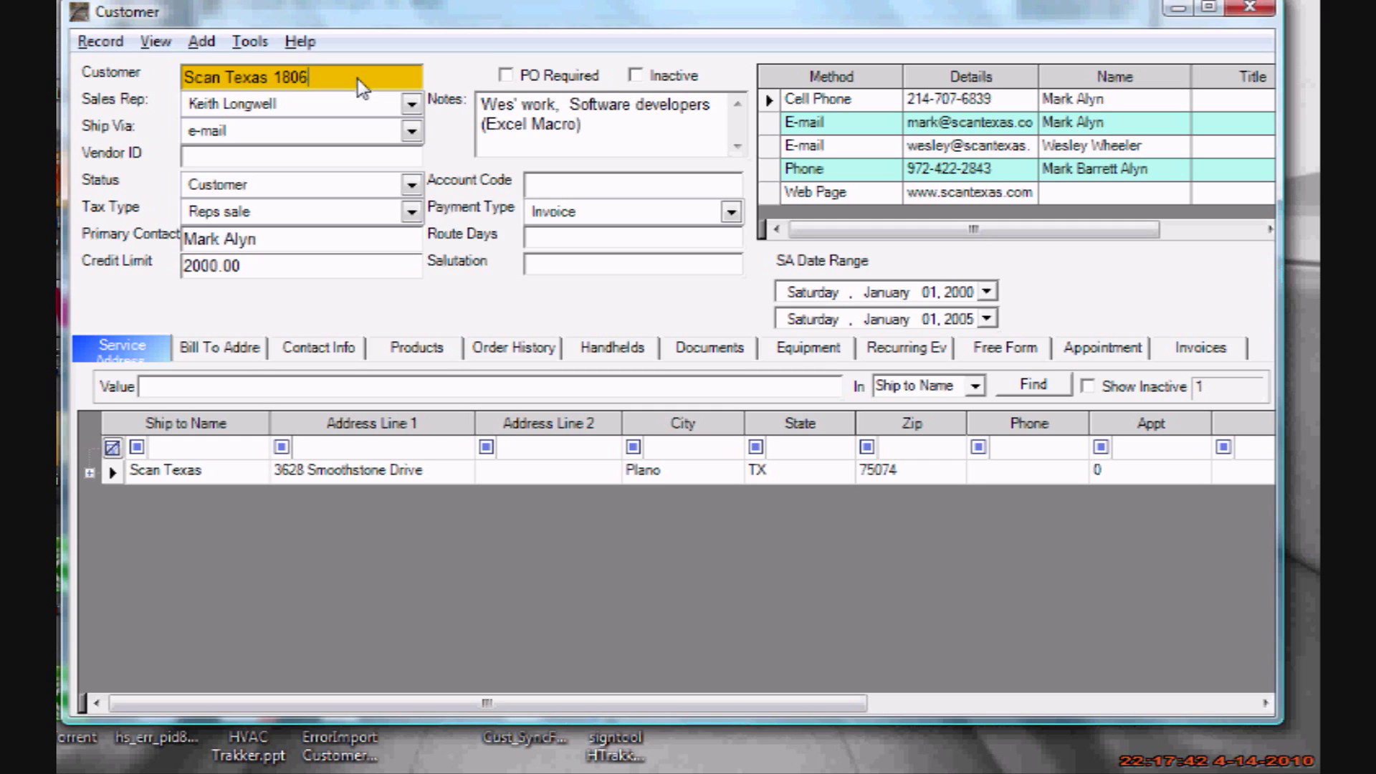
{"action": "key", "text": "BackSpace"}
{"action": "key", "text": "BackSpace"}
{"action": "key", "text": "BackSpace"}
{"action": "key", "text": "BackSpace"}
{"action": "key", "text": "BackSpace"}
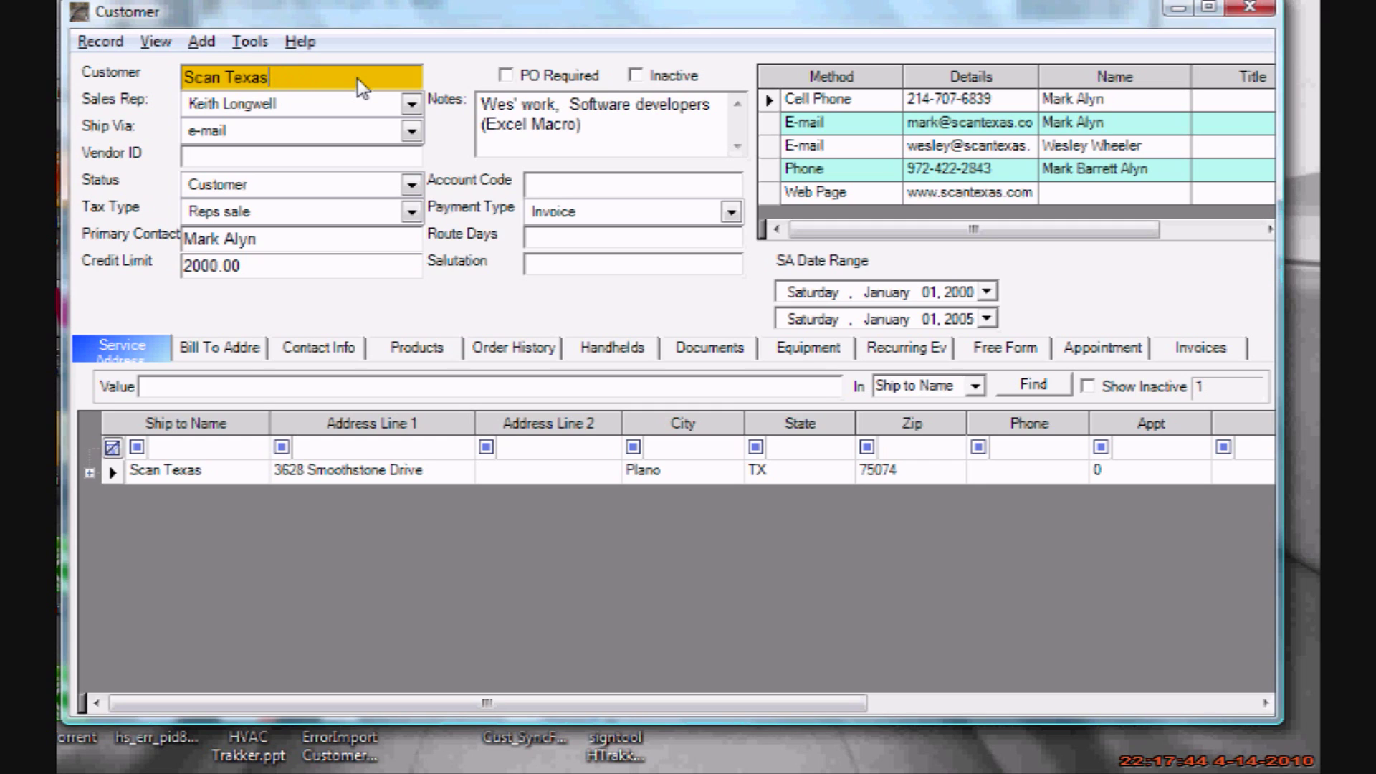